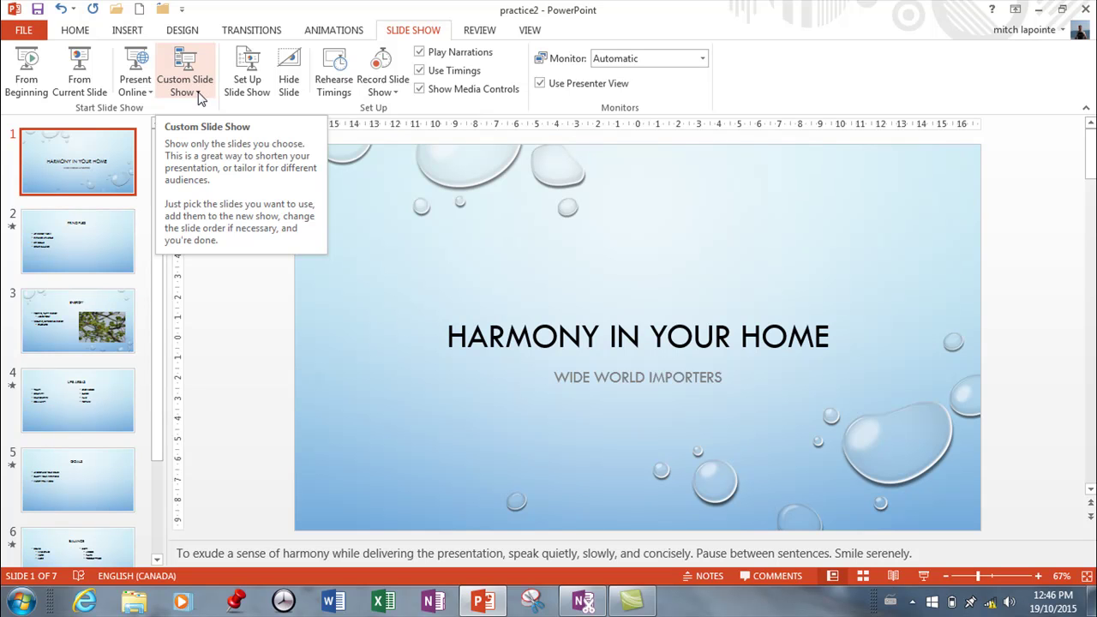
Create a new custom slide show and name it "Employees Only"
left_click(197, 94)
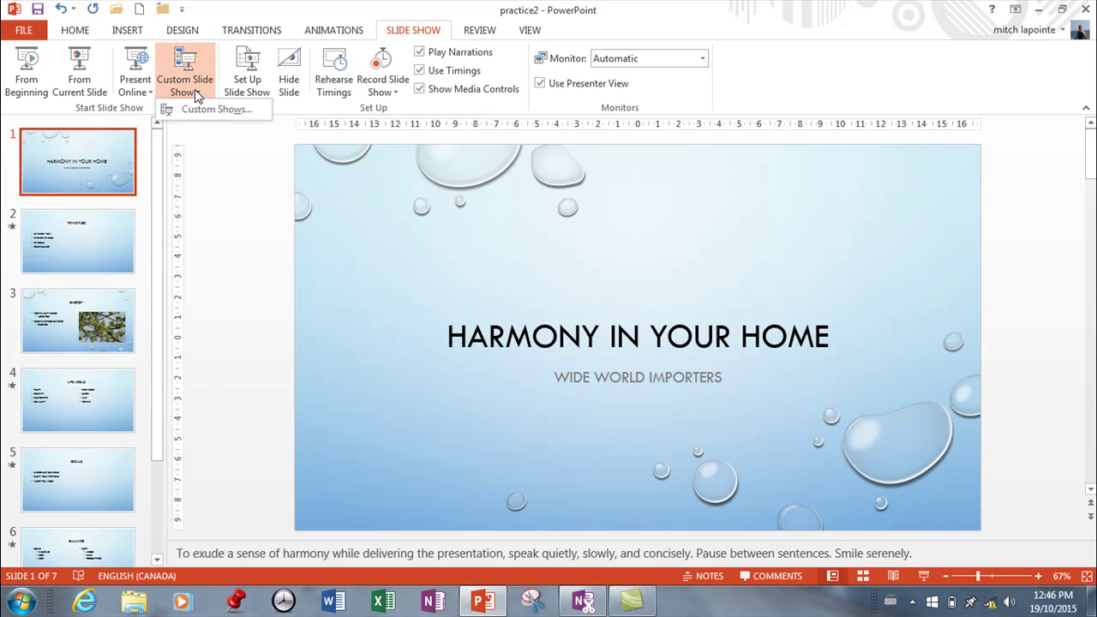
left_click(206, 111)
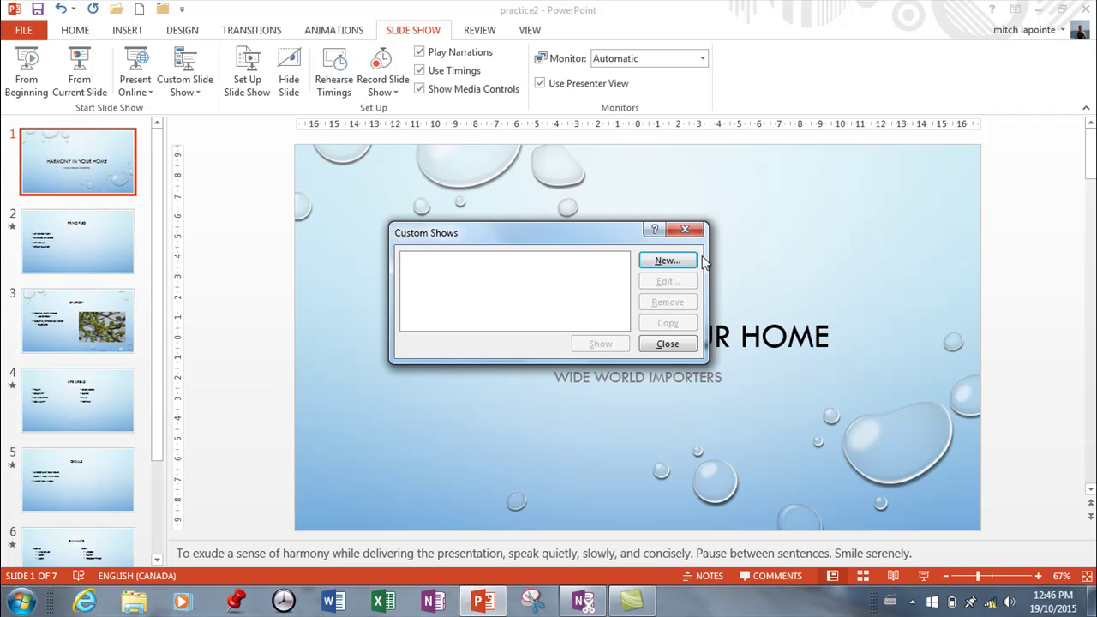
left_click(674, 266)
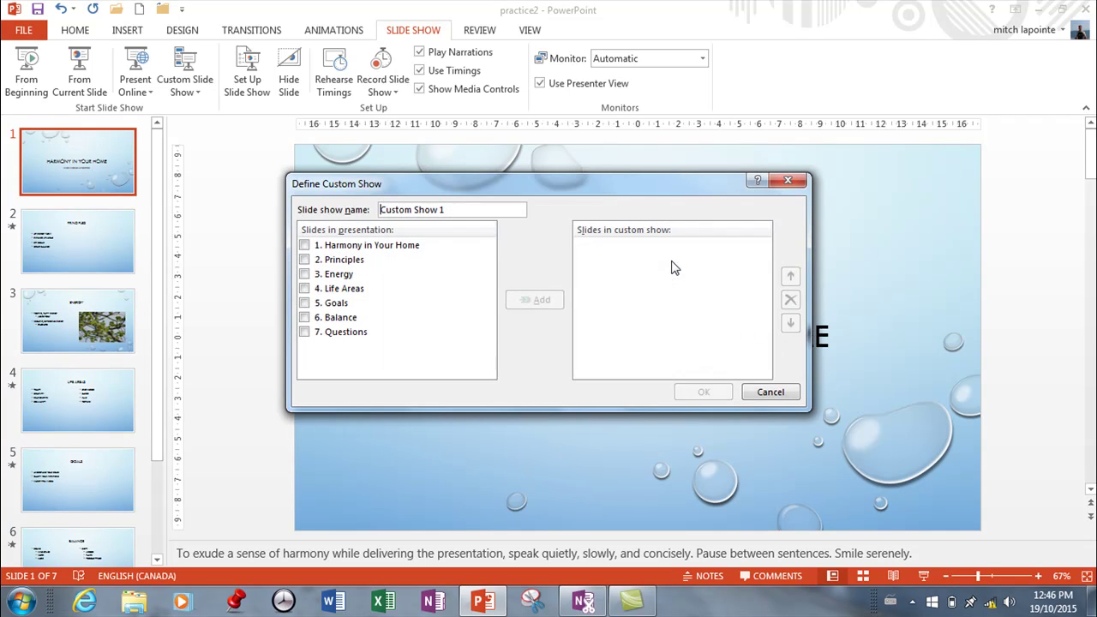
left_click_drag(460, 210, 325, 210)
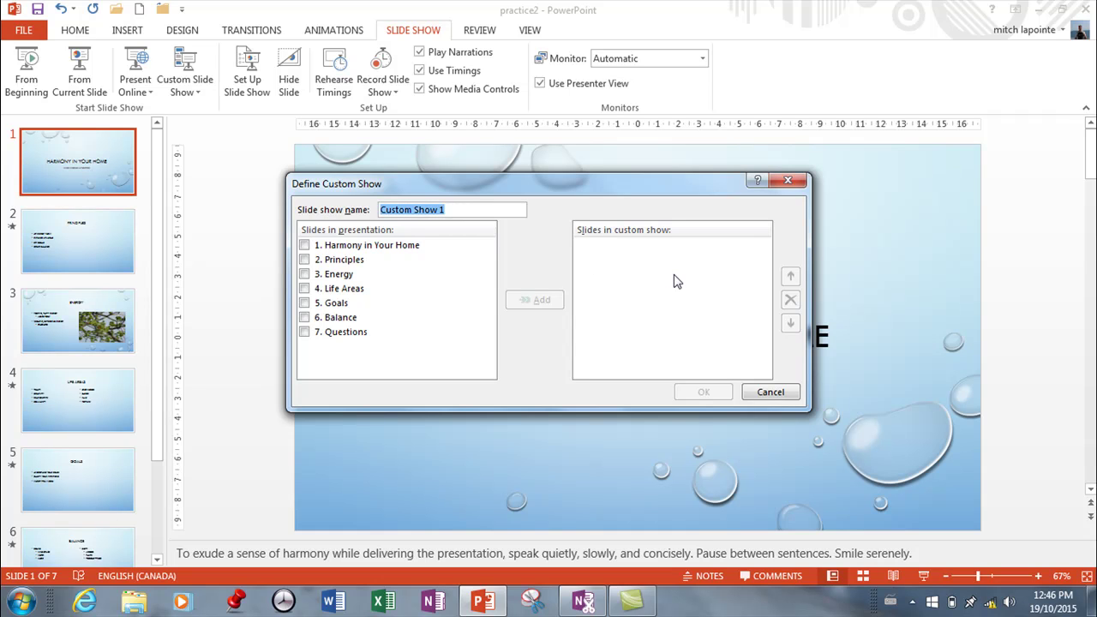
type("Em")
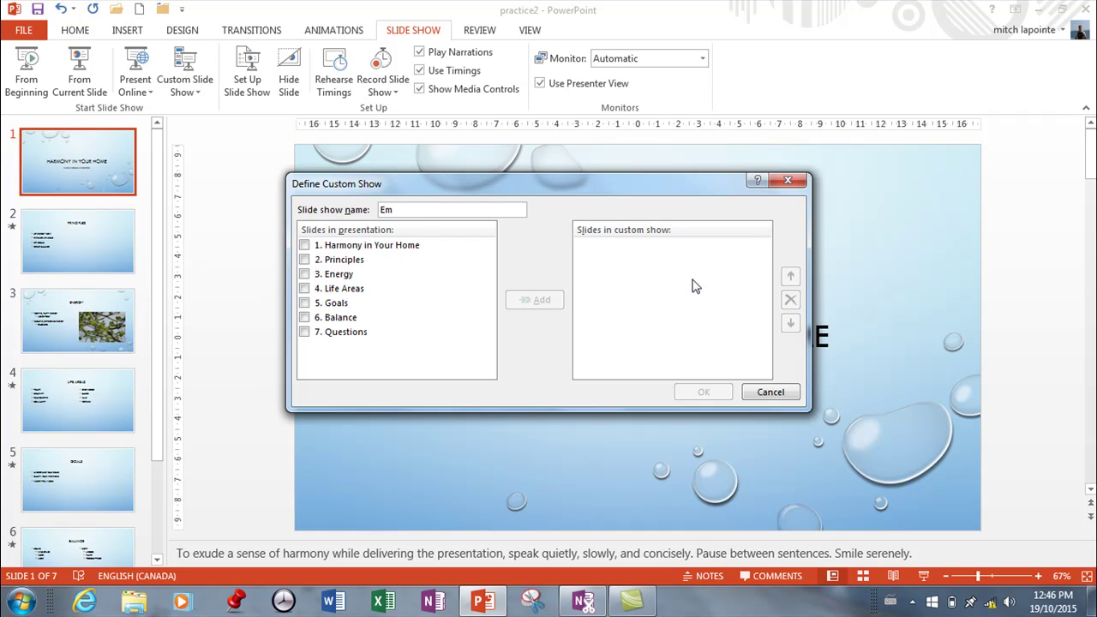
type("ployees Only")
Add slides 1 to 6, Harmony in Your Home through Balance, to the Employees Only show and save its definition
left_click(305, 246)
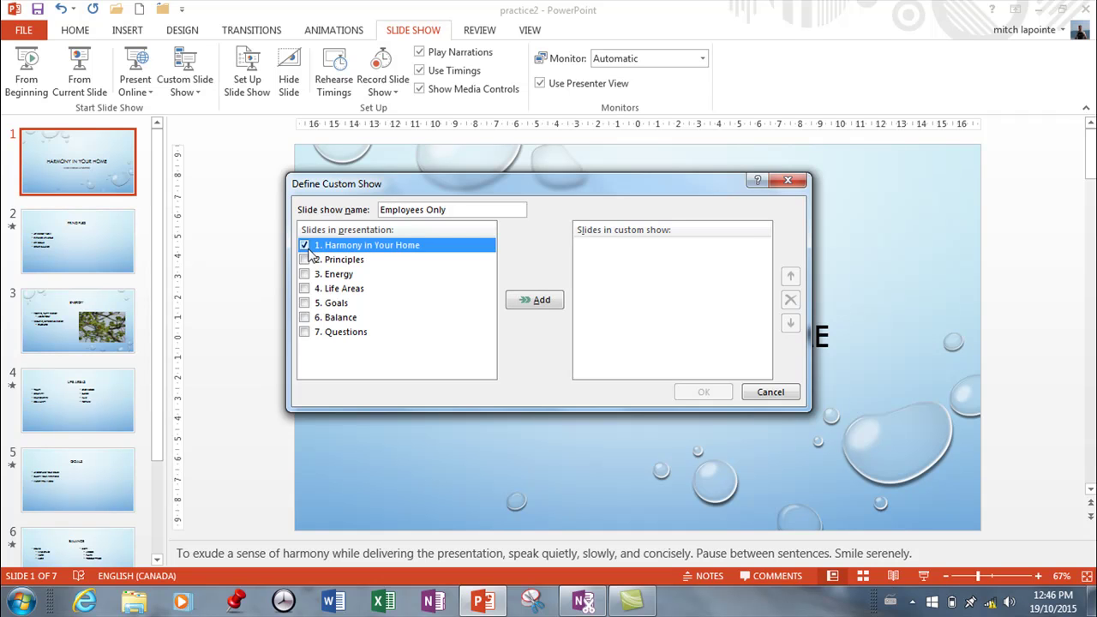
left_click(305, 260)
left_click(304, 274)
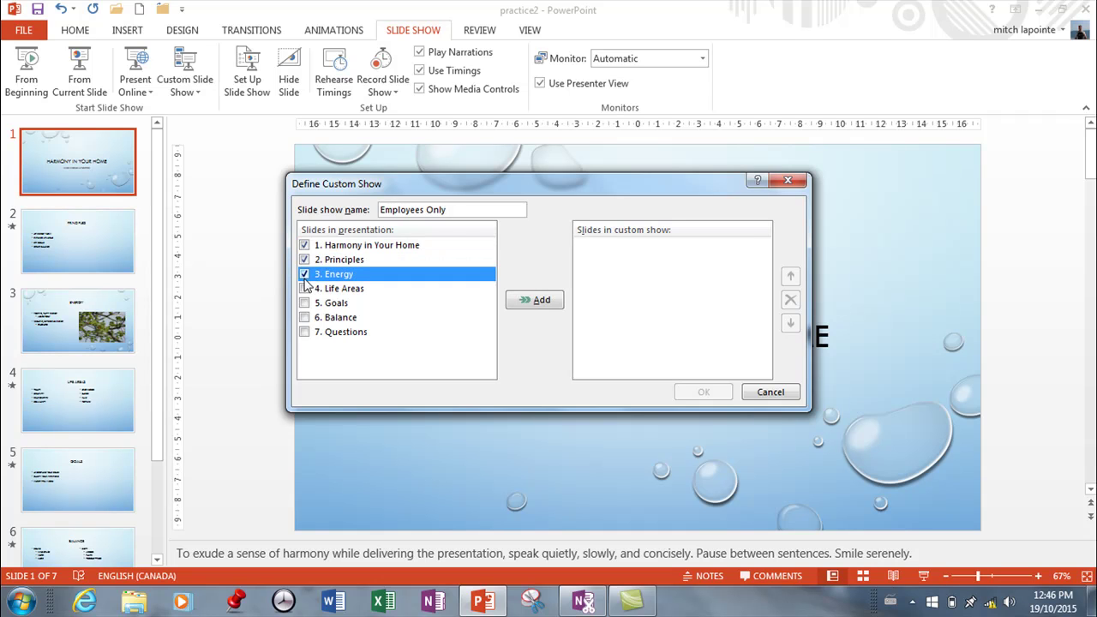
left_click(306, 288)
left_click(305, 303)
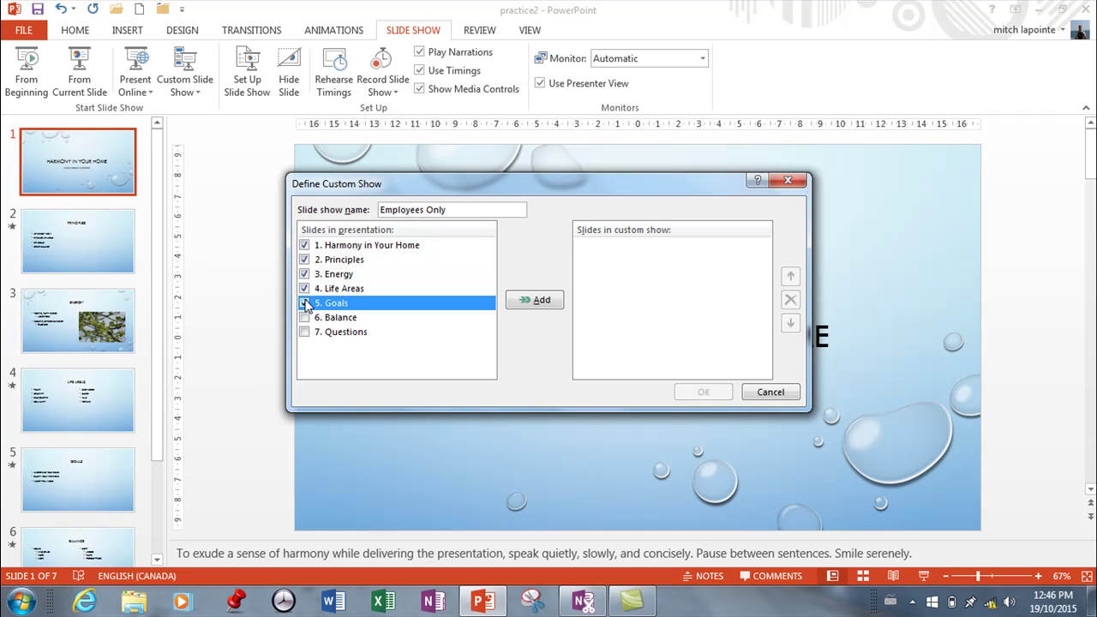
left_click(306, 318)
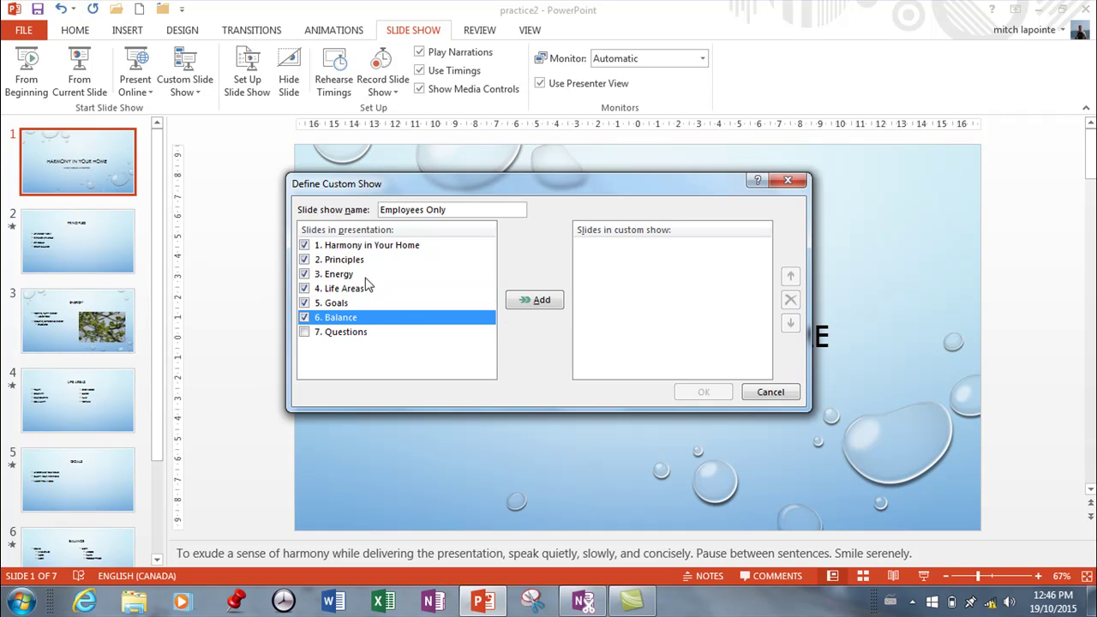
left_click(540, 302)
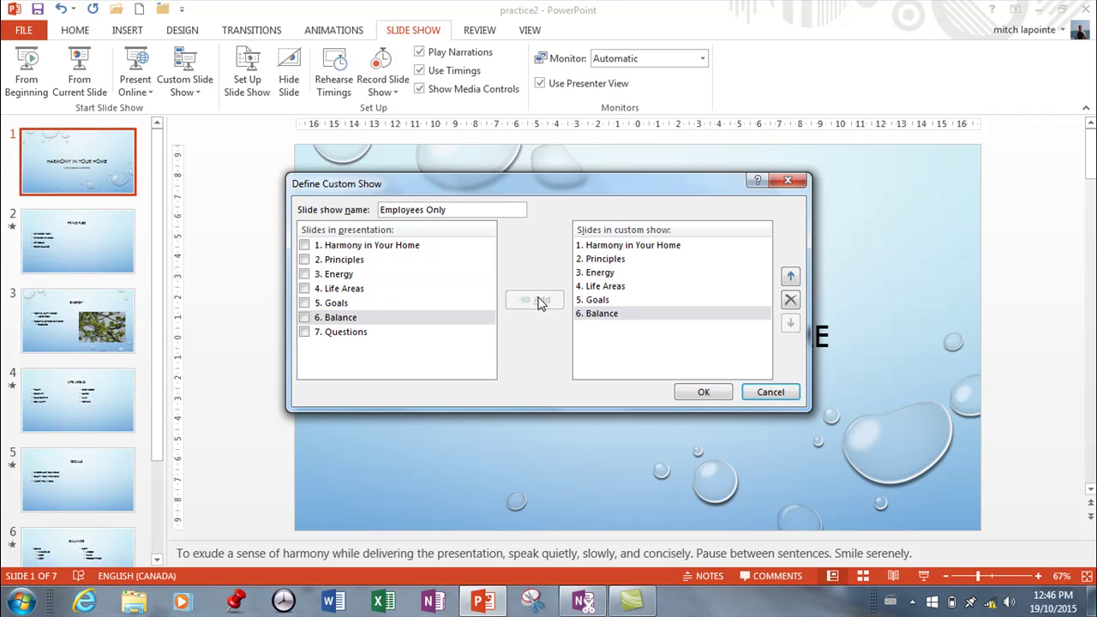
left_click(707, 398)
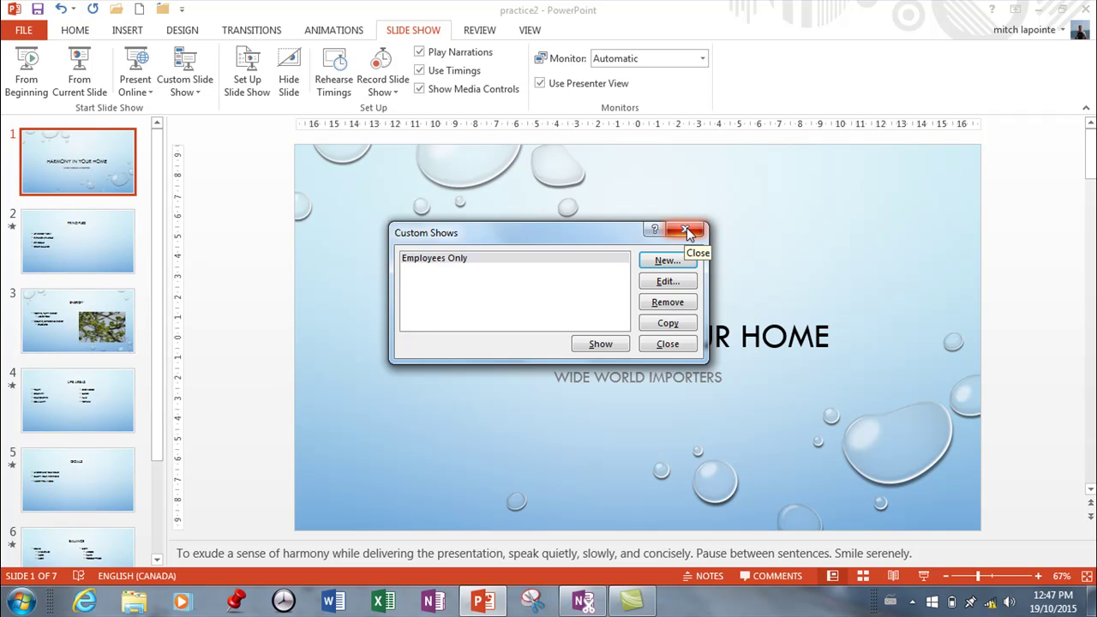
left_click(686, 230)
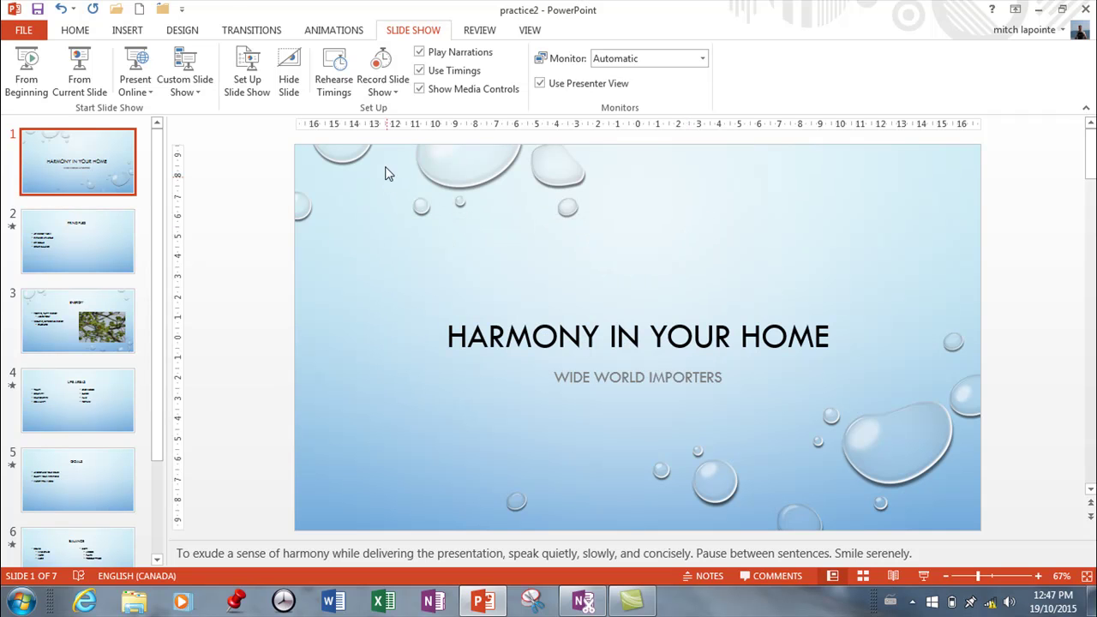
In the slide show setup, try the Employees Only custom show and settle on slides from 1 to 7 with manual advance
left_click(250, 68)
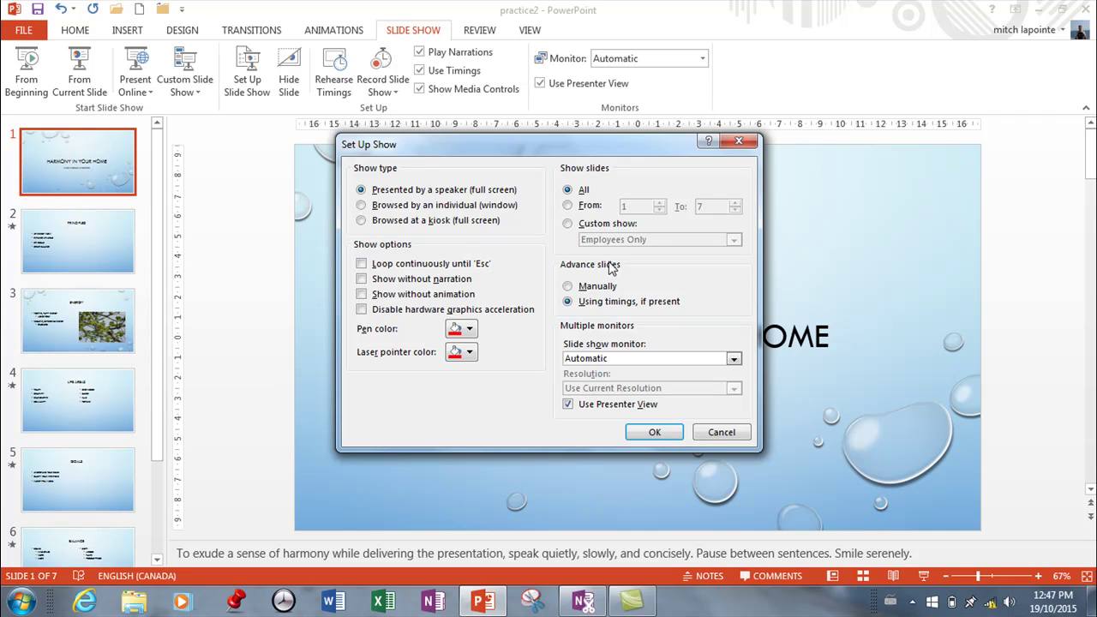
left_click(568, 224)
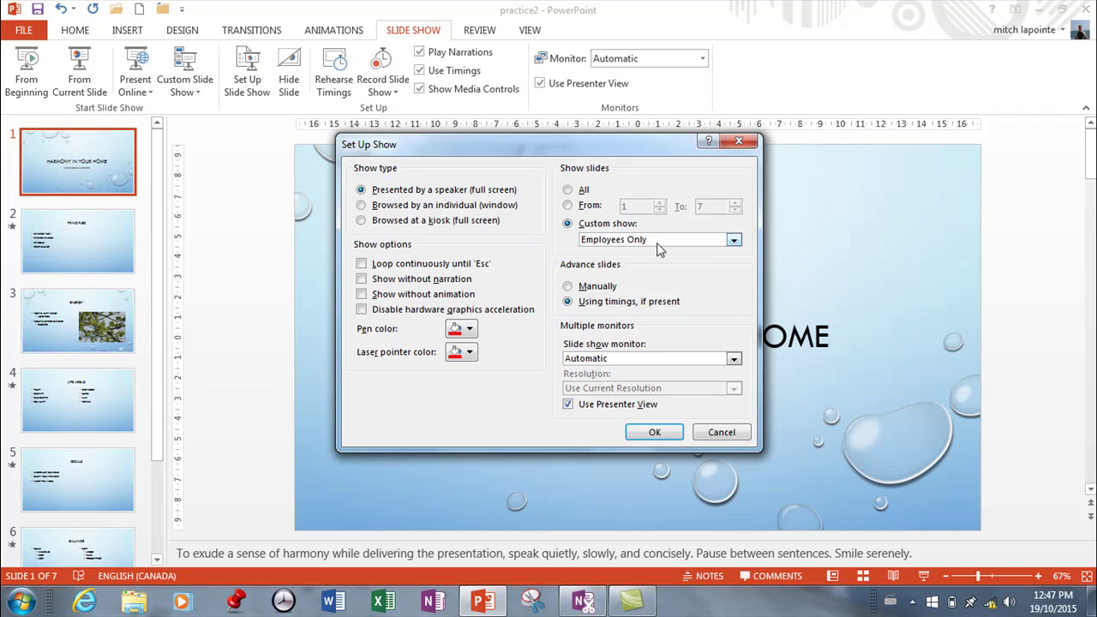
left_click(734, 240)
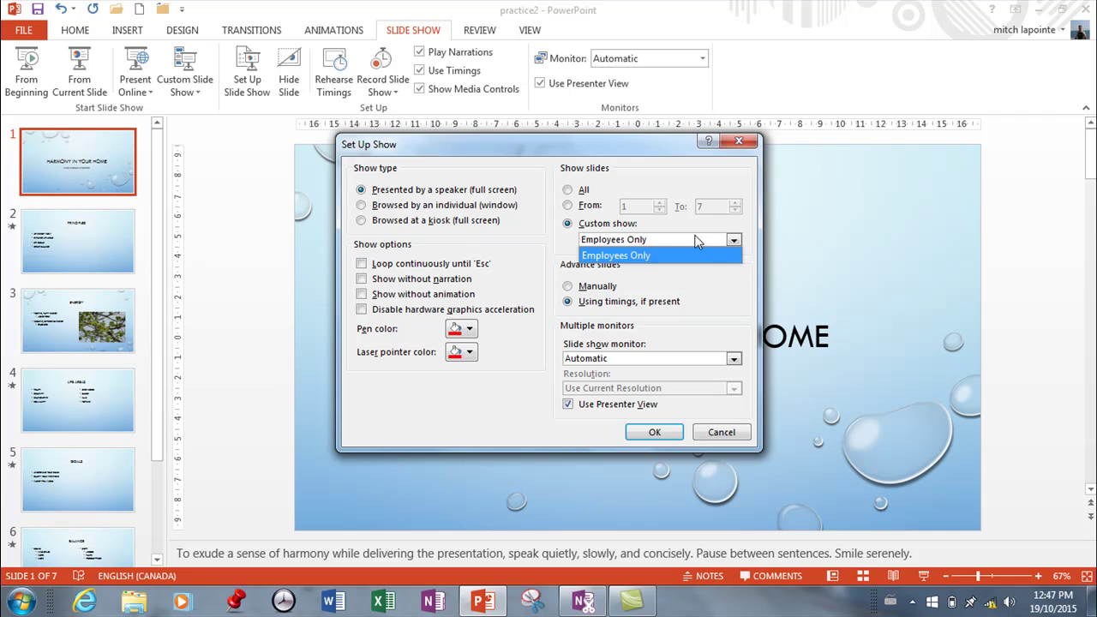
left_click(572, 193)
left_click(573, 192)
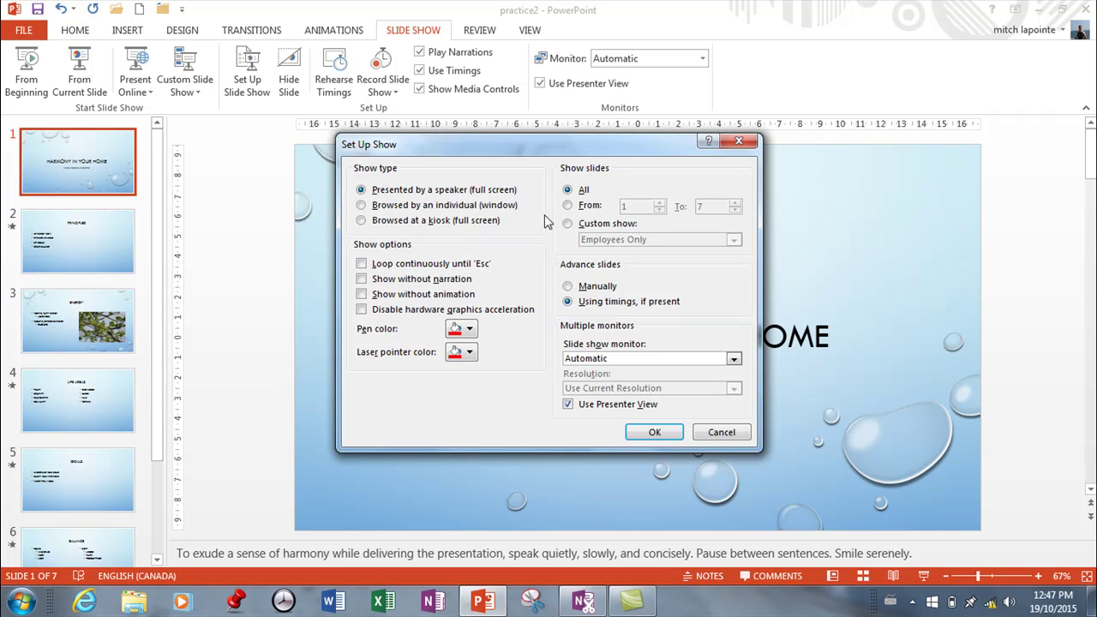
left_click(577, 230)
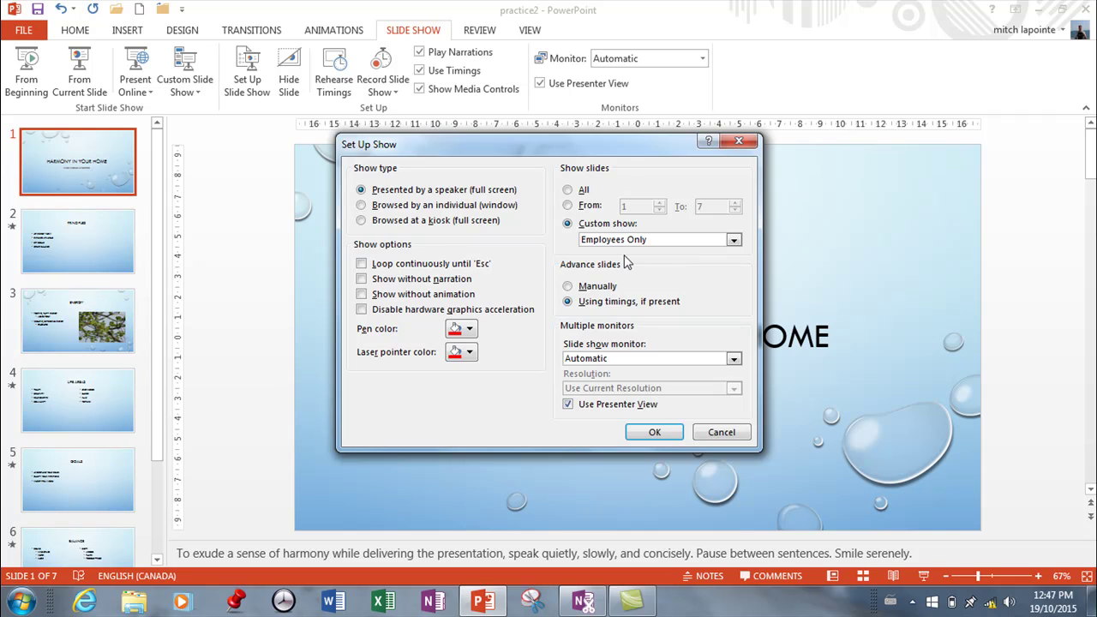
left_click(567, 189)
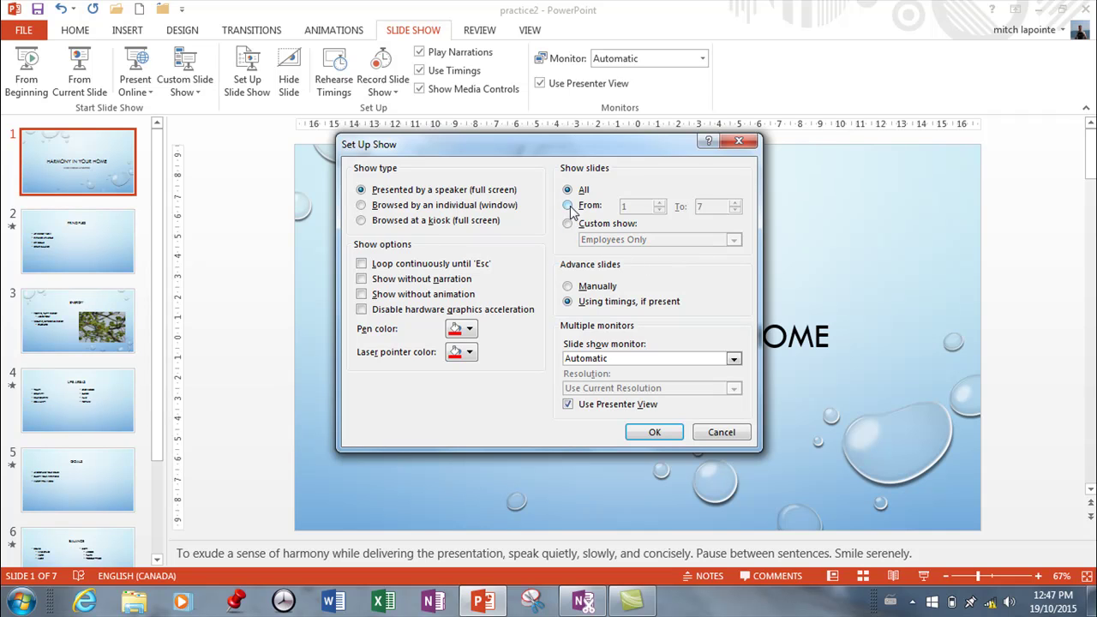
left_click(567, 206)
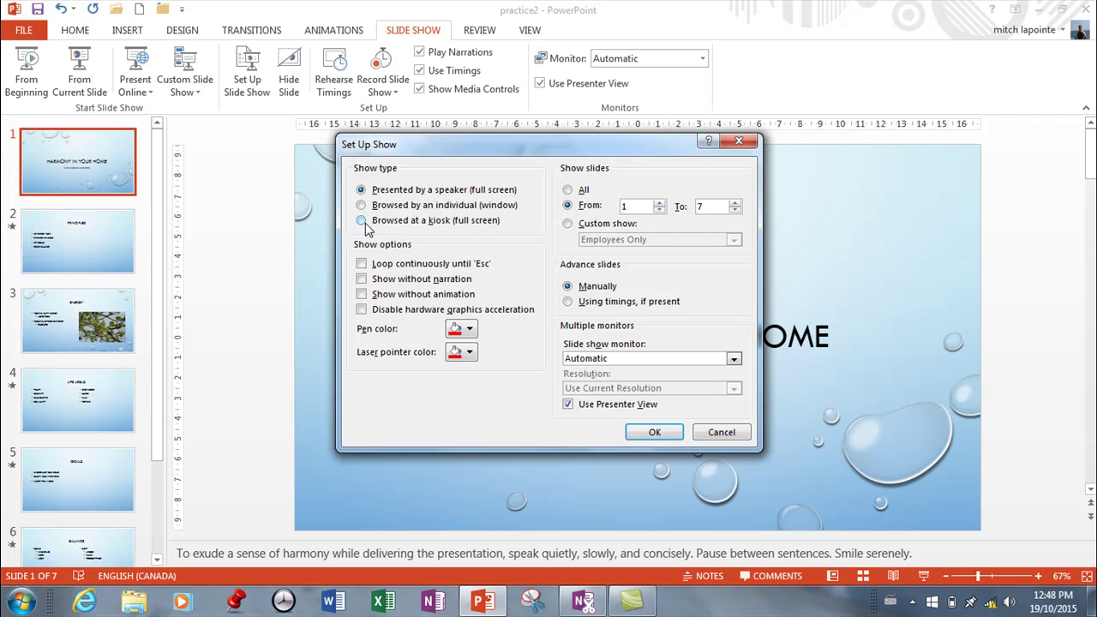
Try the kiosk and individual-window show types, turn off continuous looping, and return to the show presented by a speaker
left_click(362, 222)
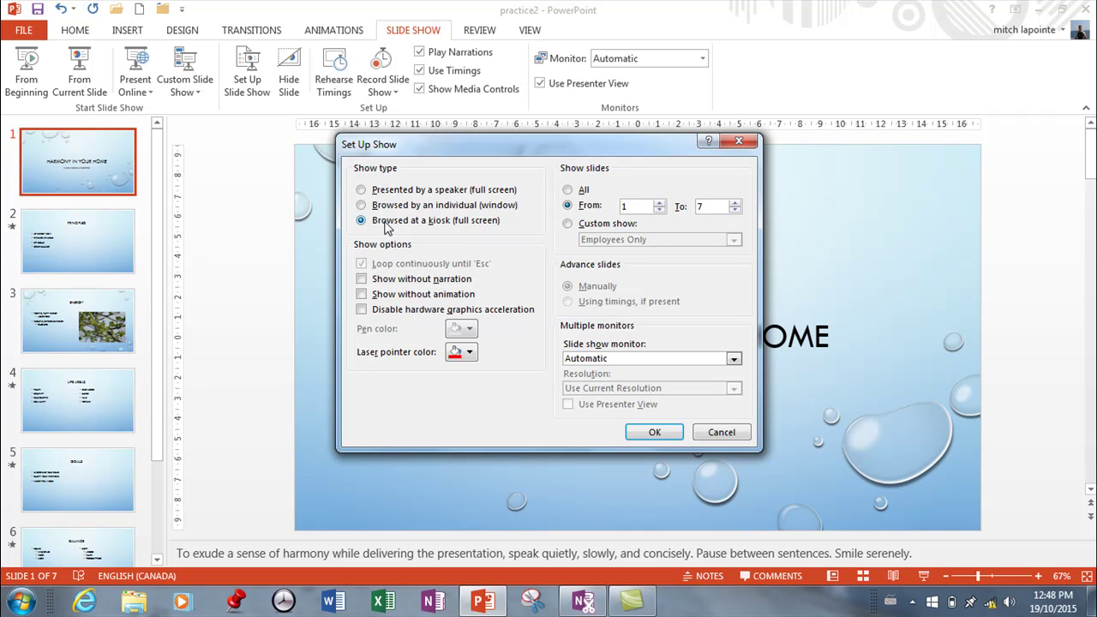
left_click(364, 207)
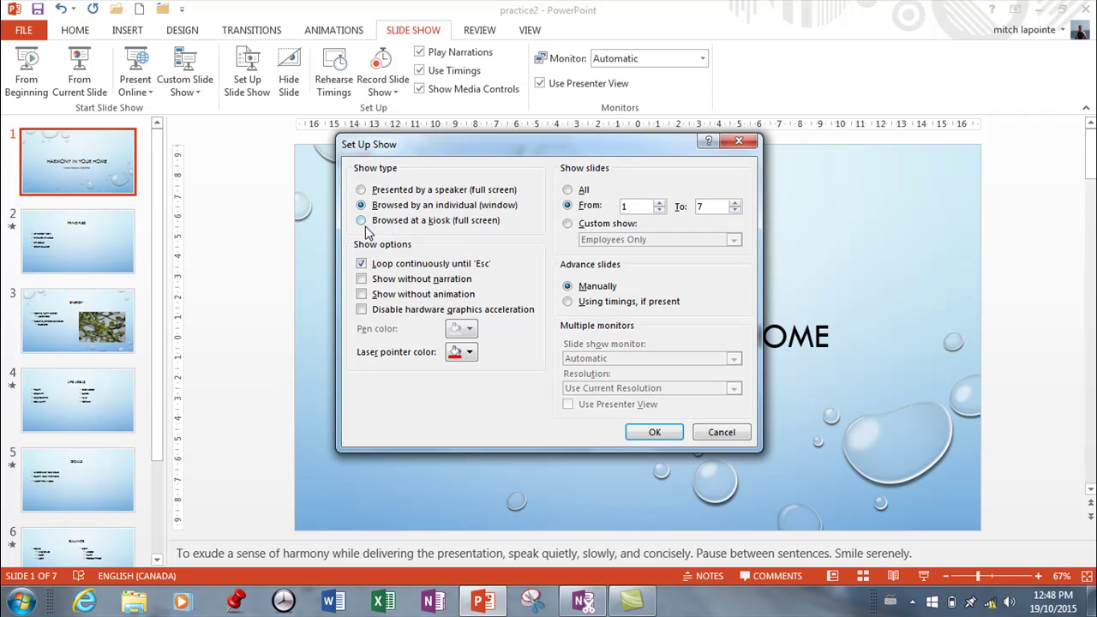
left_click(361, 220)
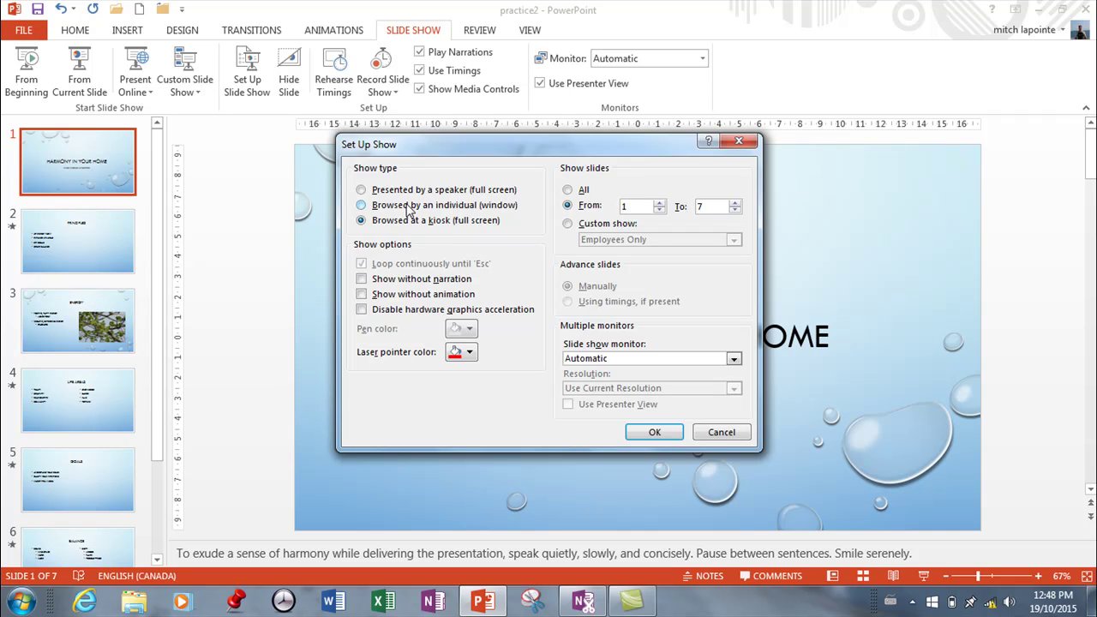
left_click(362, 207)
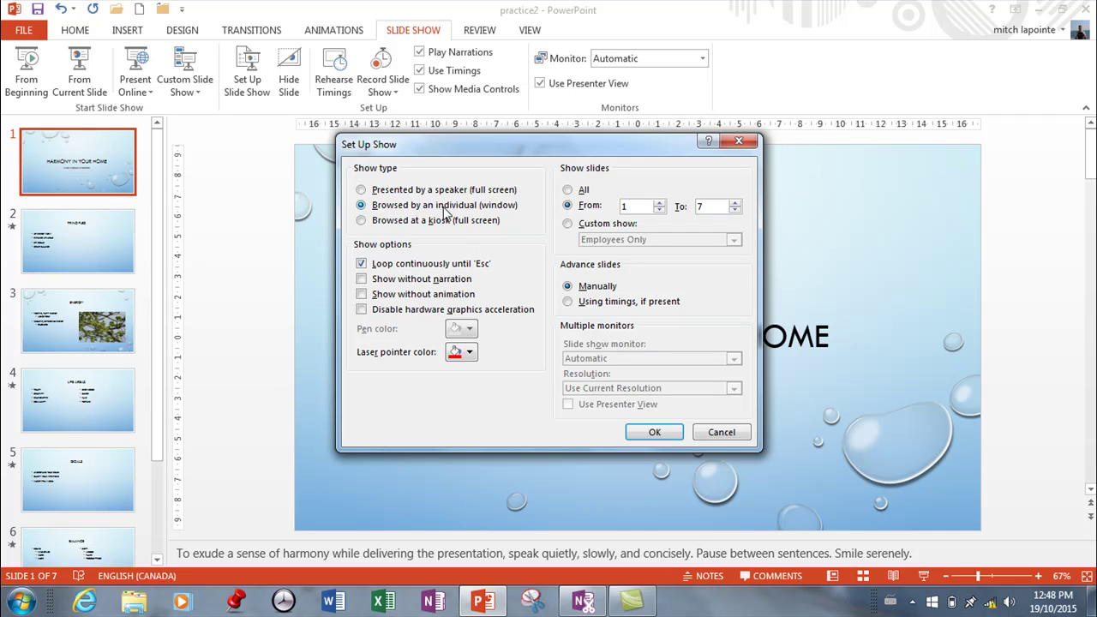
left_click(362, 262)
left_click(369, 221)
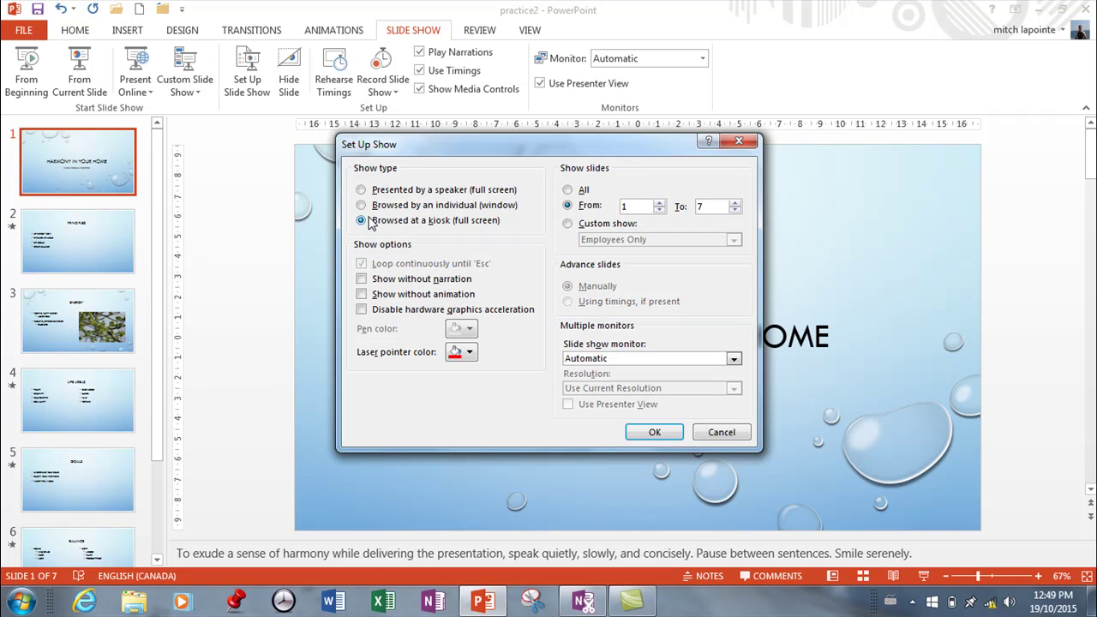
left_click(735, 359)
left_click(379, 191)
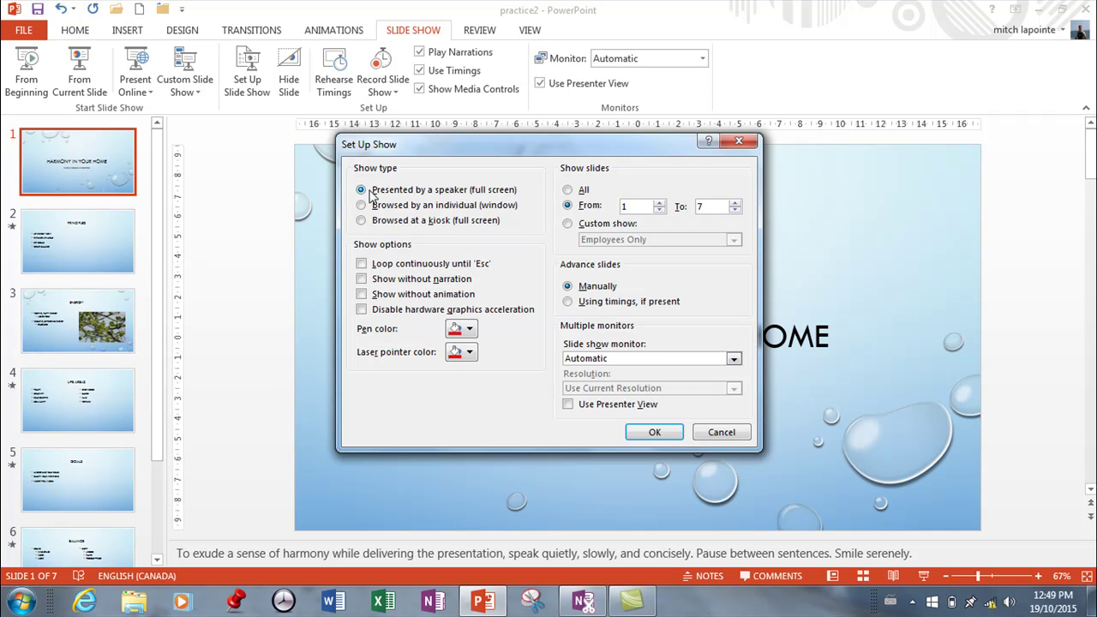
Set the slide show monitor to Primary Monitor, enable Presenter View, and apply the show setup
left_click(734, 359)
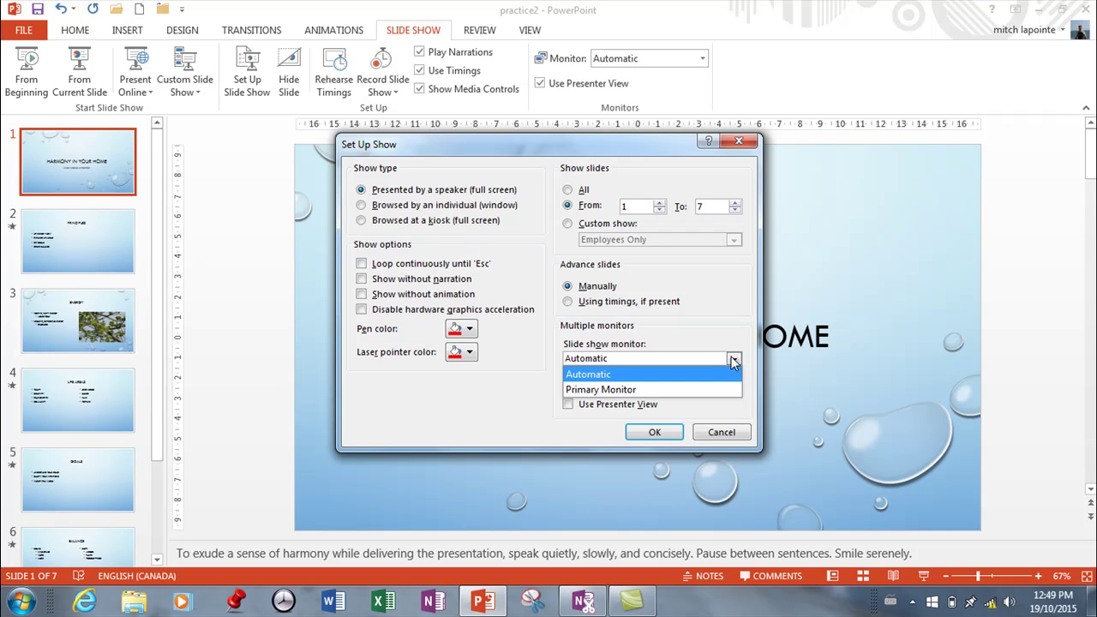
left_click(622, 390)
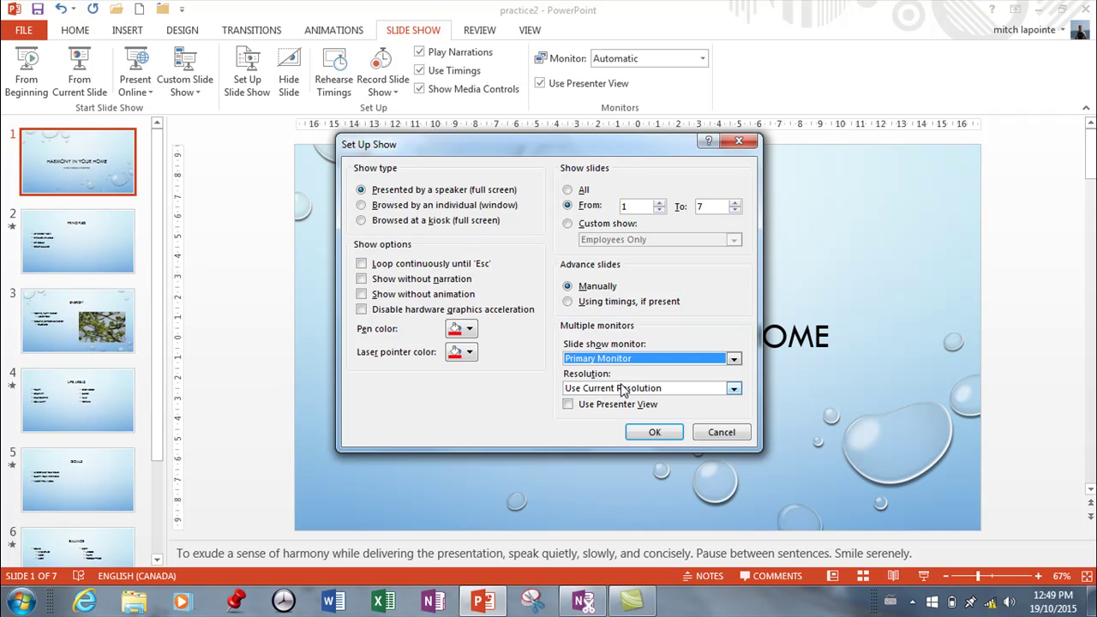
left_click(570, 407)
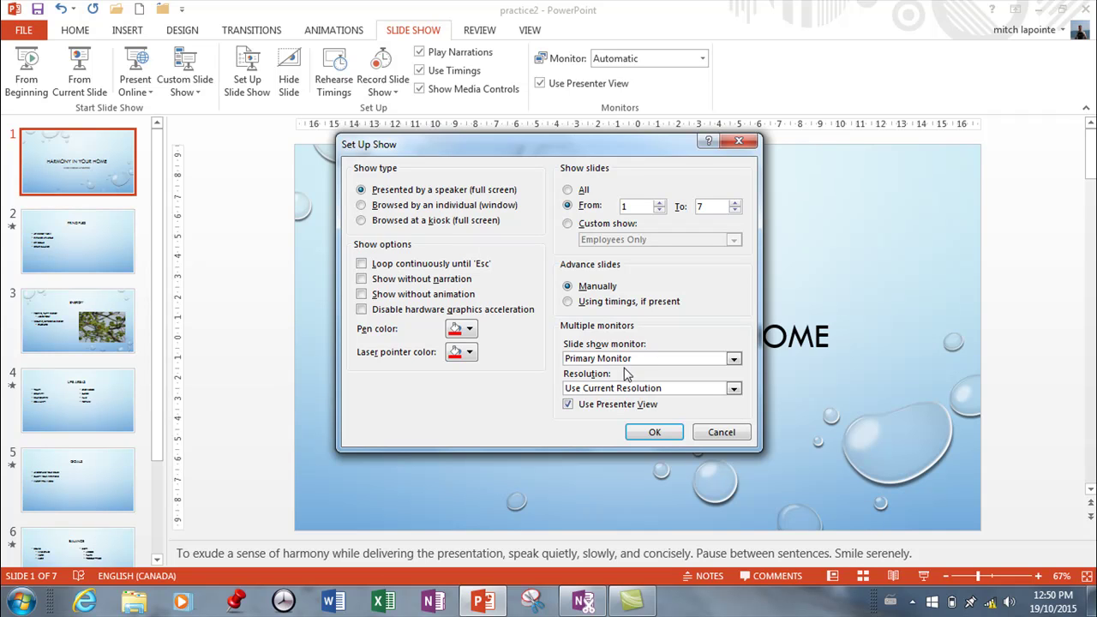
left_click(656, 432)
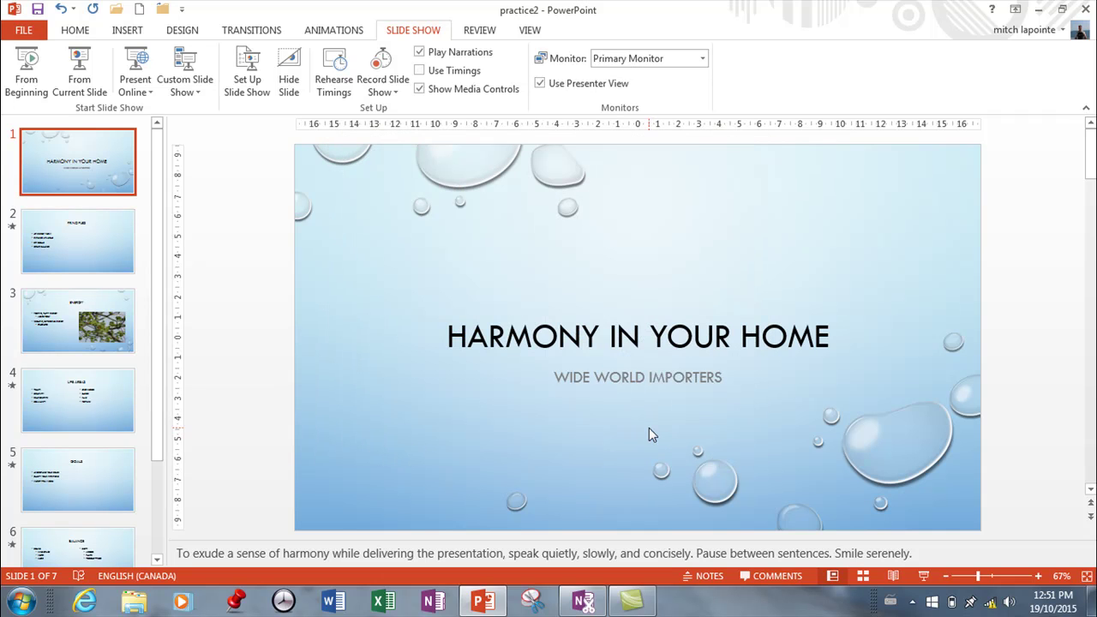
Run the slide show in Presenter View, advance to the Principles slide, and end the show
left_click(923, 576)
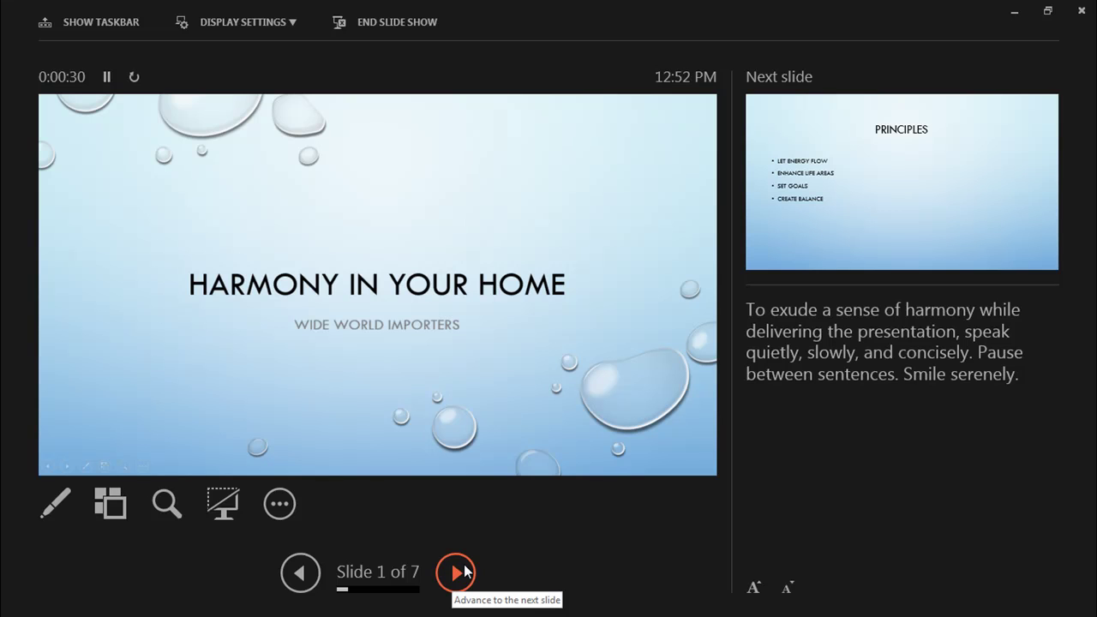
left_click(458, 573)
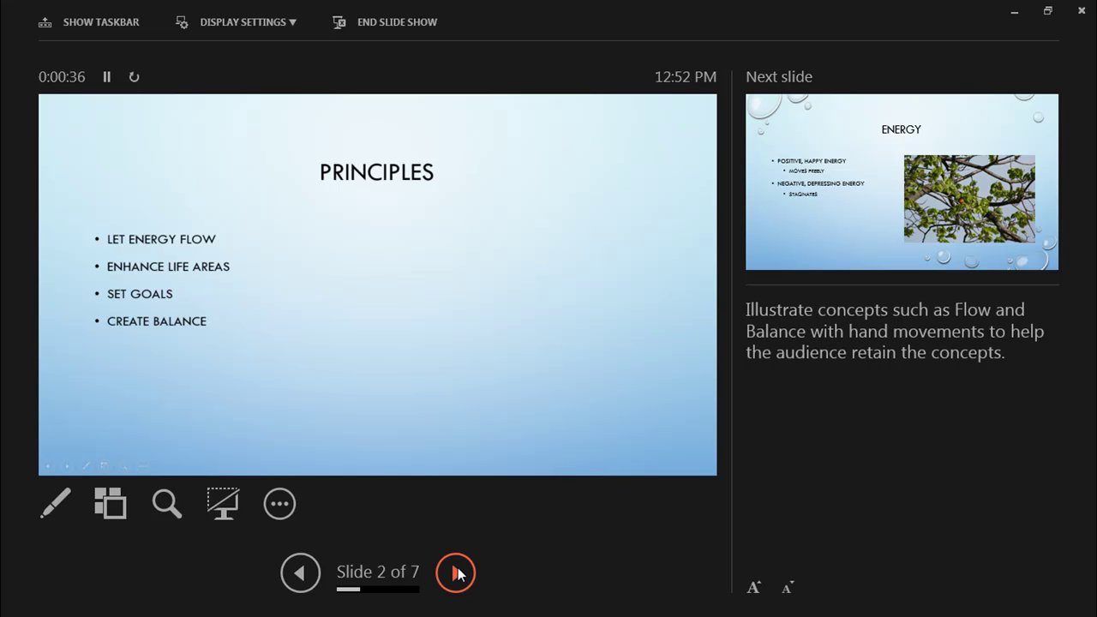
key("Escape")
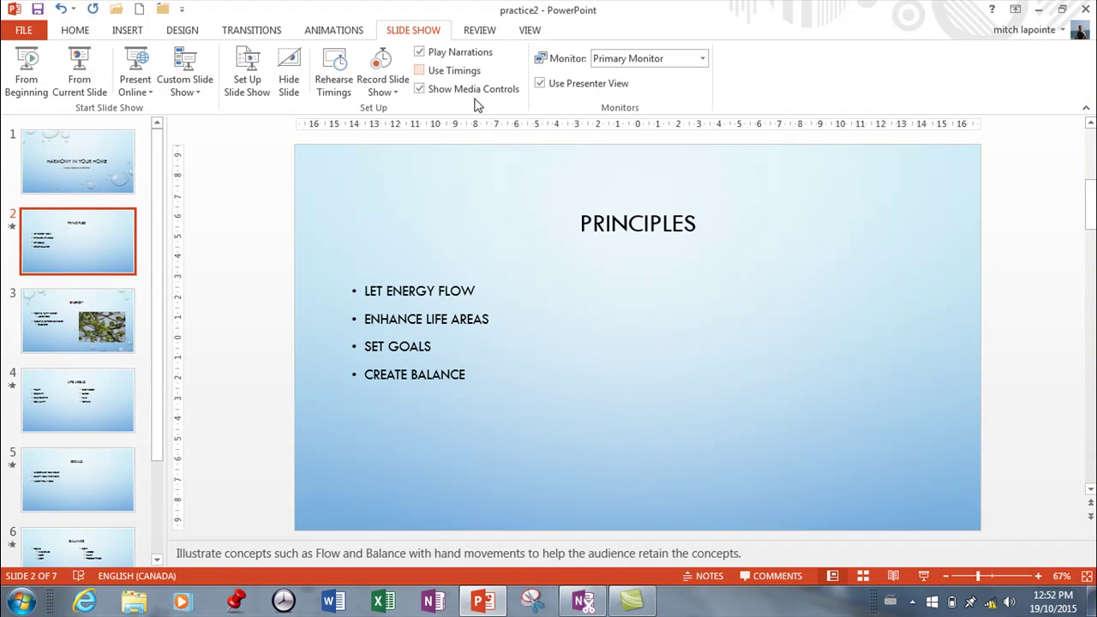
Reopen the slide show setup options
left_click(250, 86)
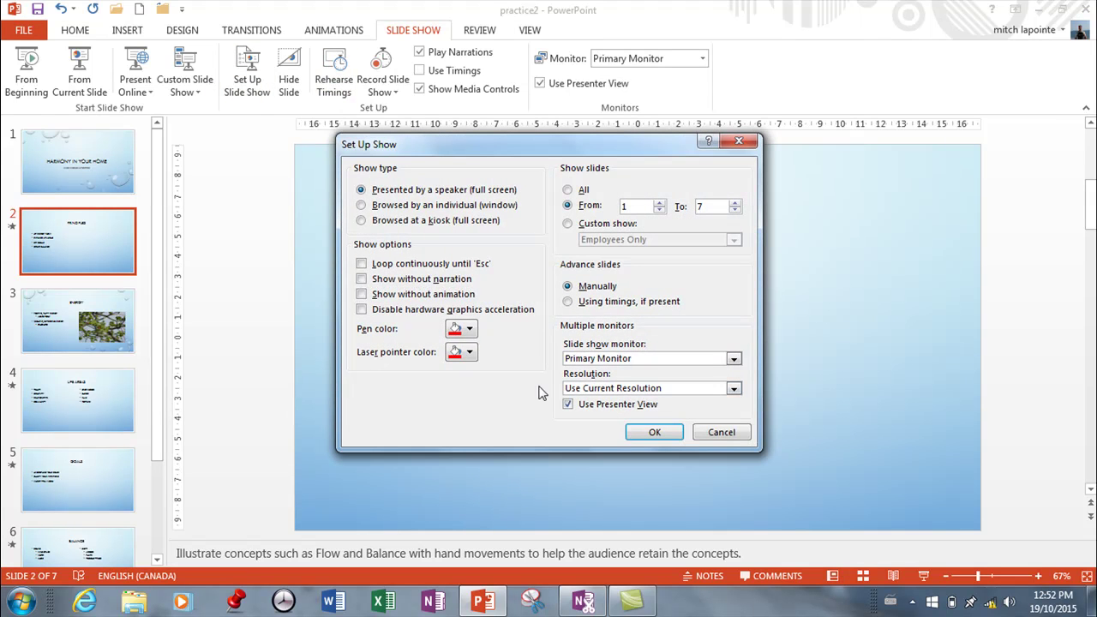